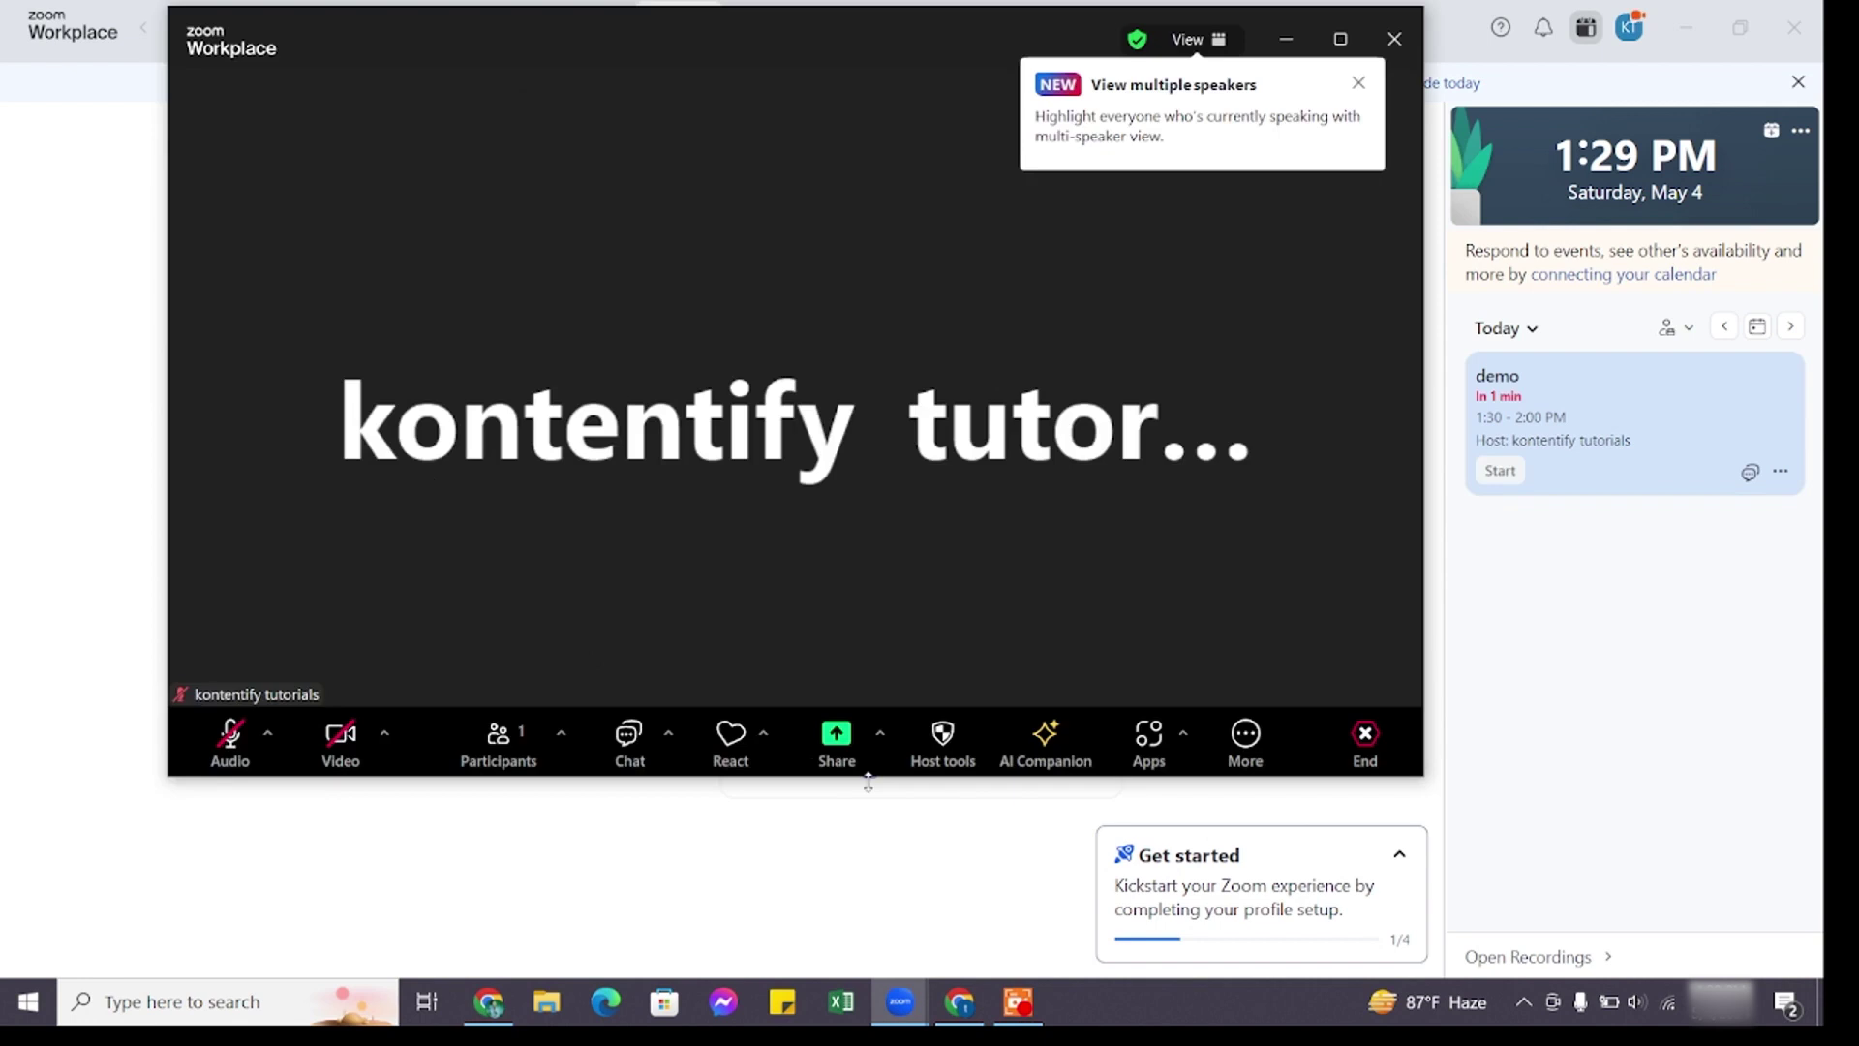
Start recording the meeting using Record in the More menu
left_click(1245, 750)
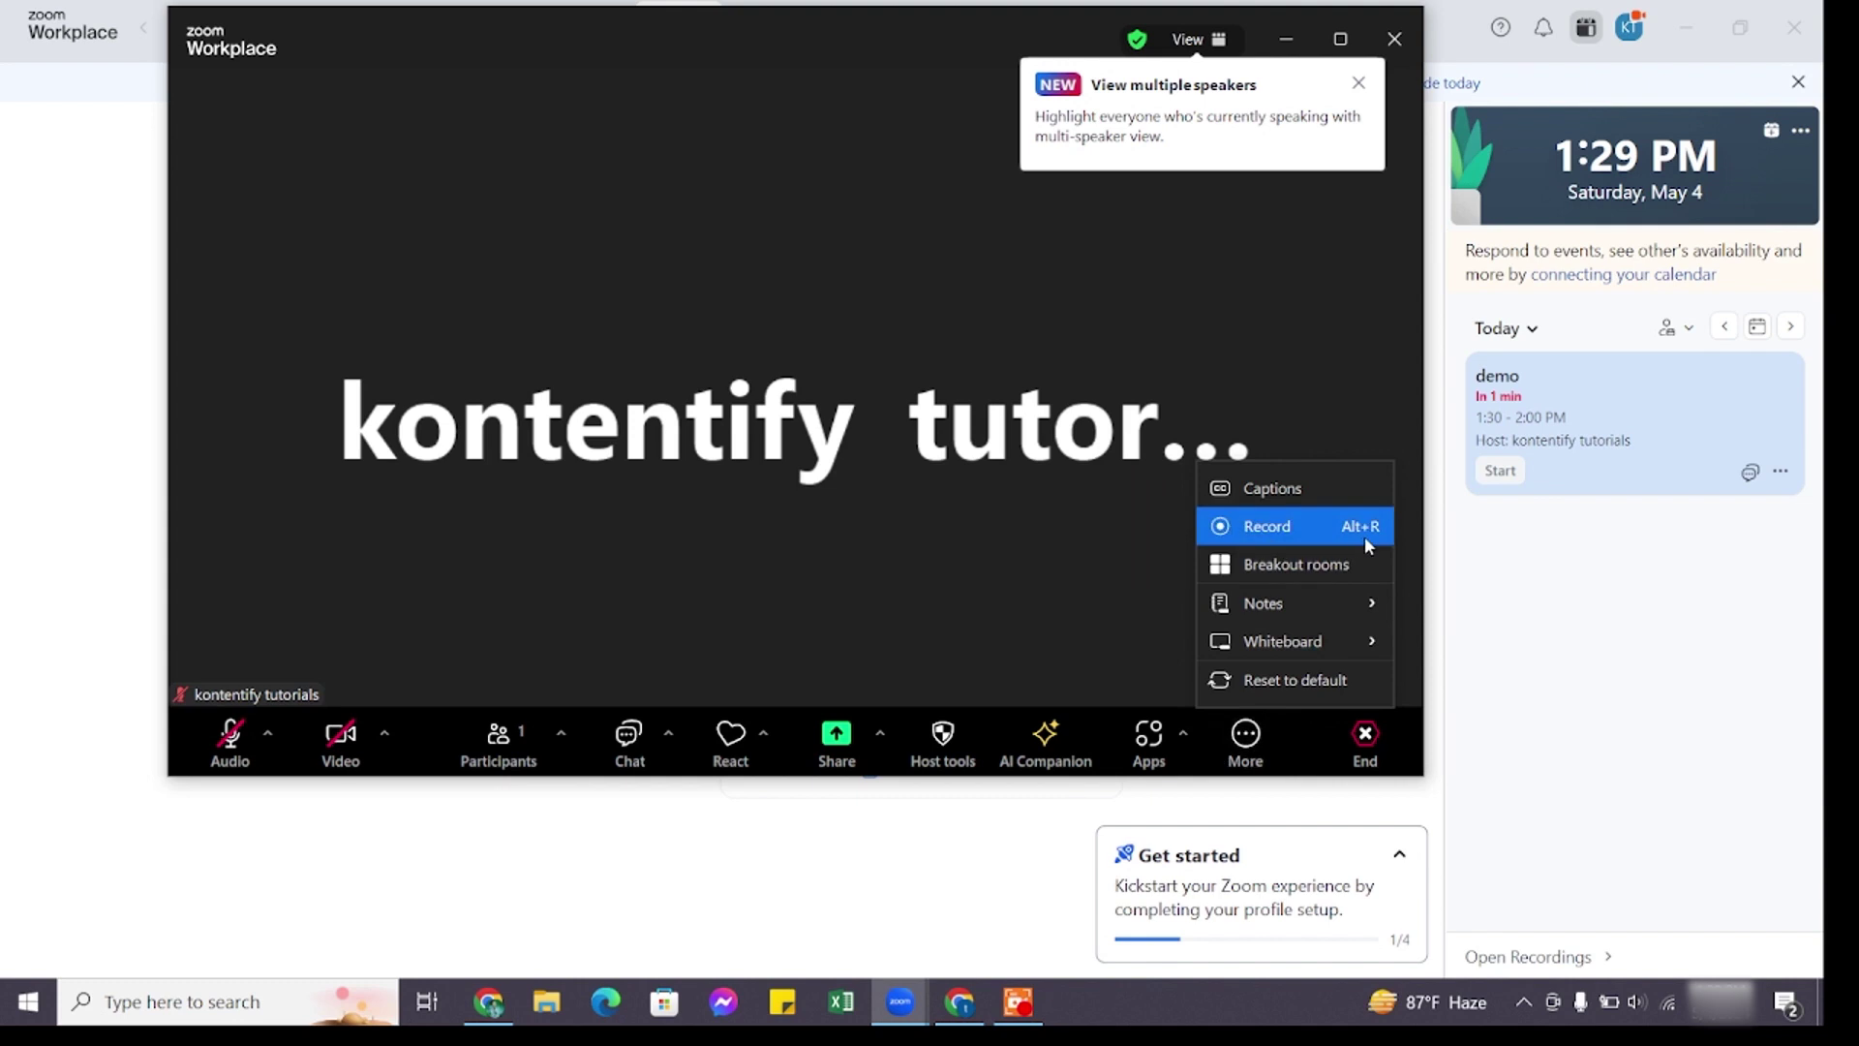
left_click(1364, 536)
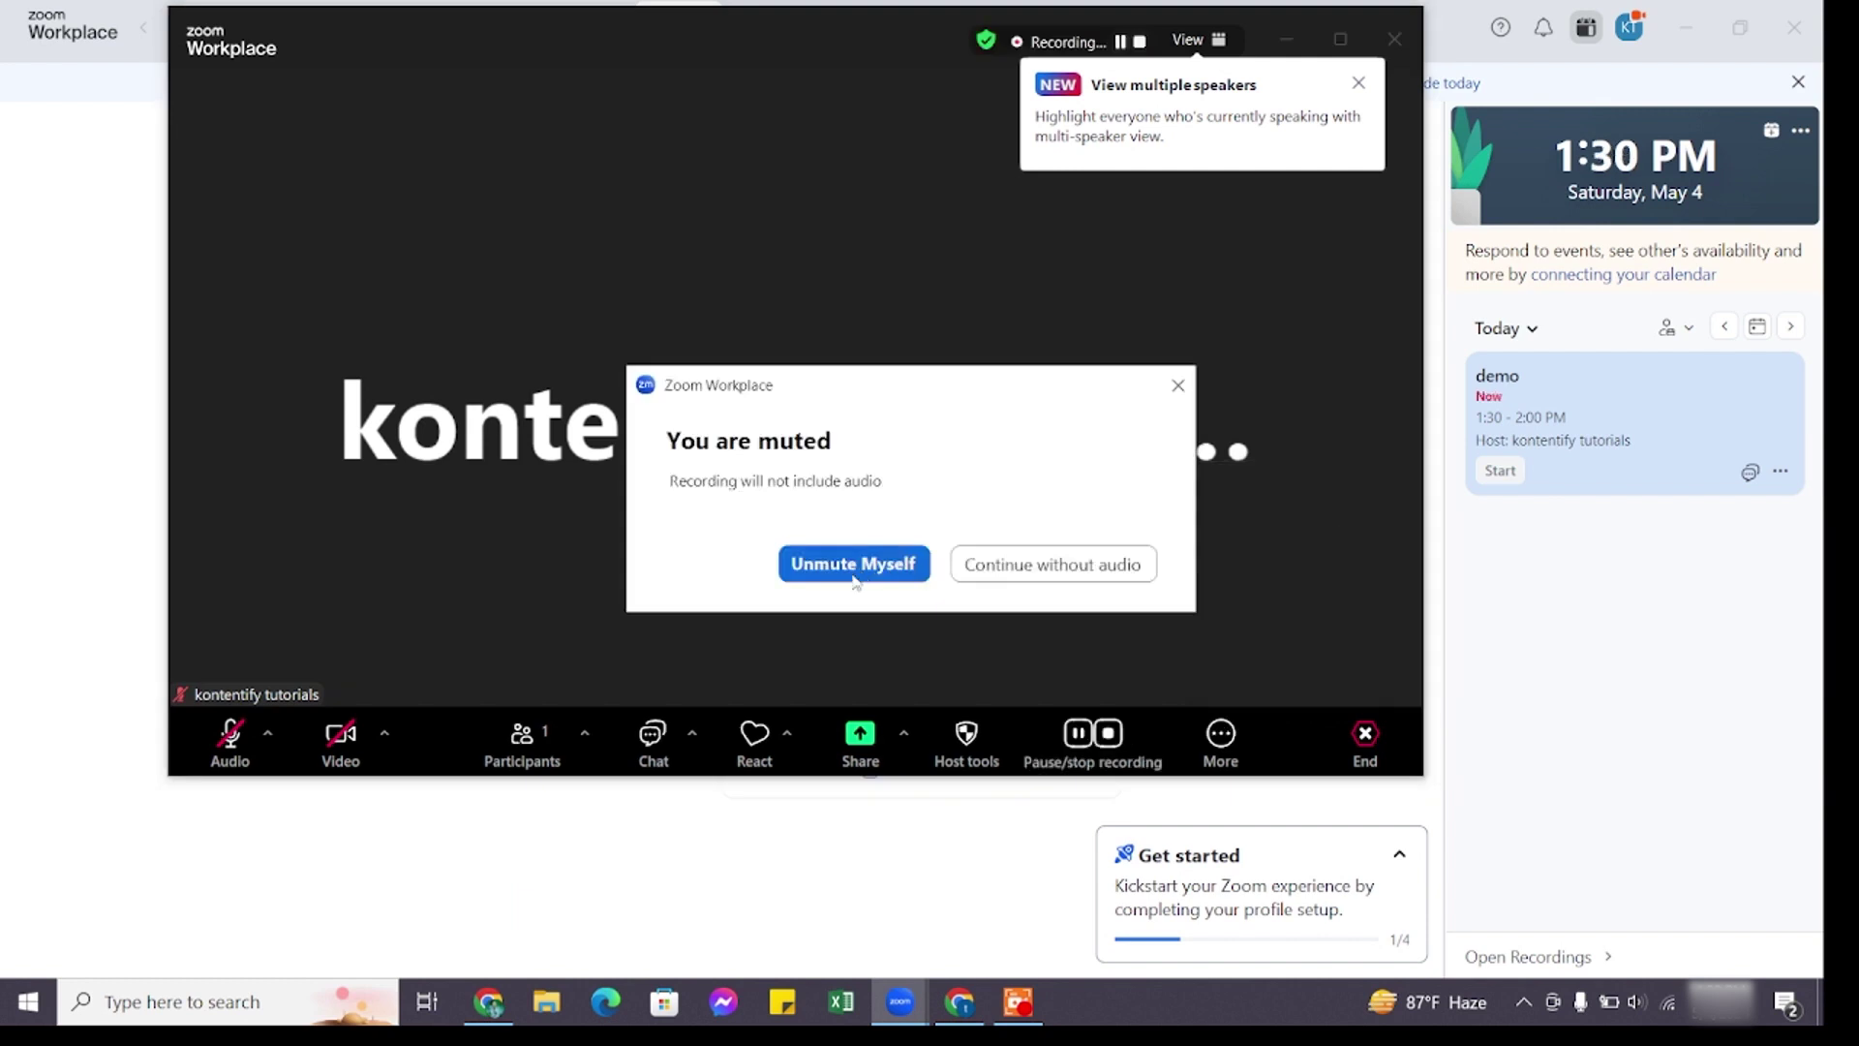
Dismiss the 'You are muted' prompt and continue recording without audio
left_click(1023, 580)
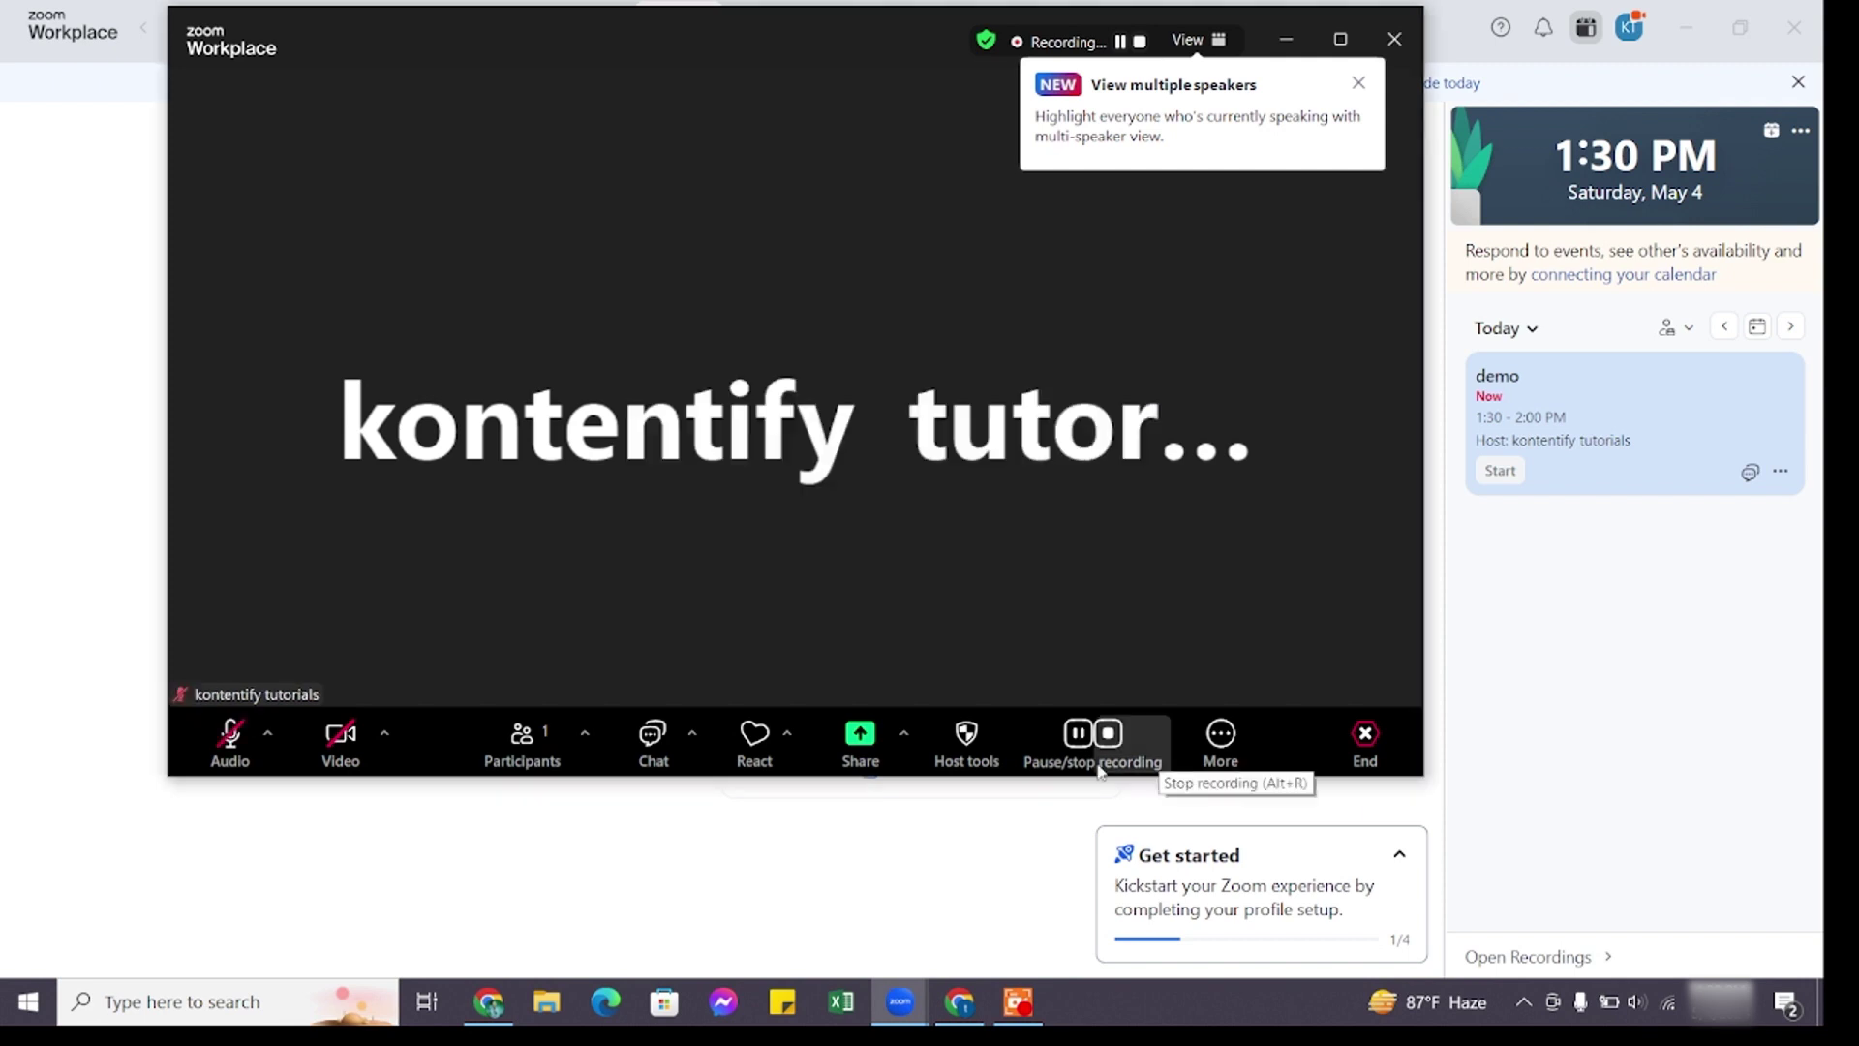